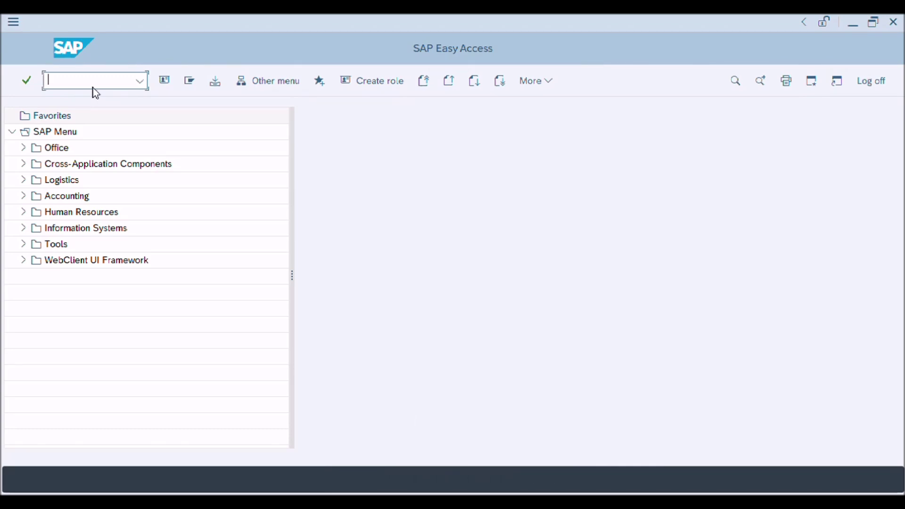
pyautogui.write('CC')
pyautogui.write('01')
# - Run transaction CC01 to reach the Create Change Master initial screen
pyautogui.click(28, 82)
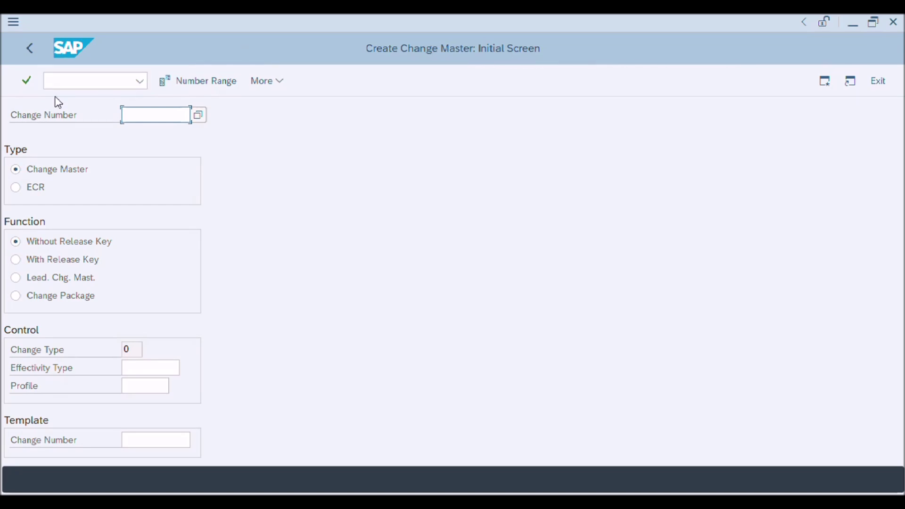
# - Keep type Change Master without release key, leave the number fields blank, and continue to the header
pyautogui.click(62, 116)
pyautogui.click(78, 172)
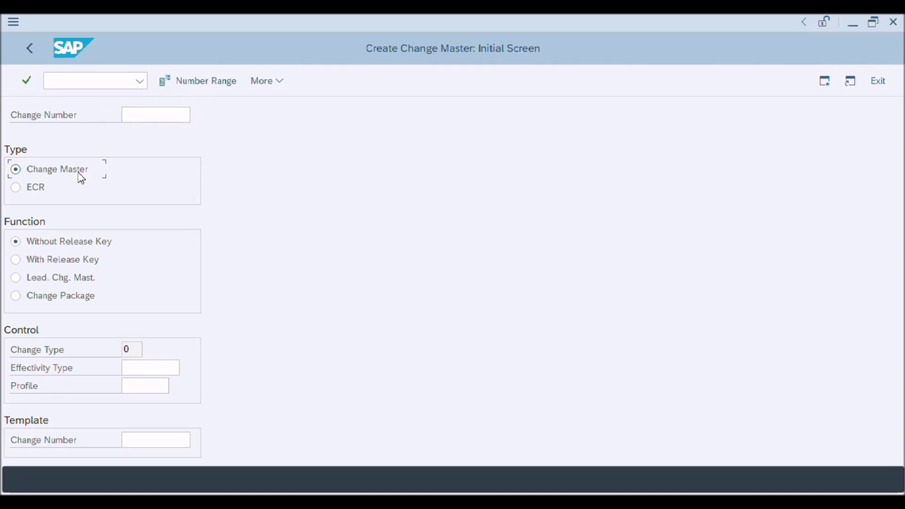
pyautogui.click(82, 240)
pyautogui.click(52, 443)
pyautogui.click(157, 440)
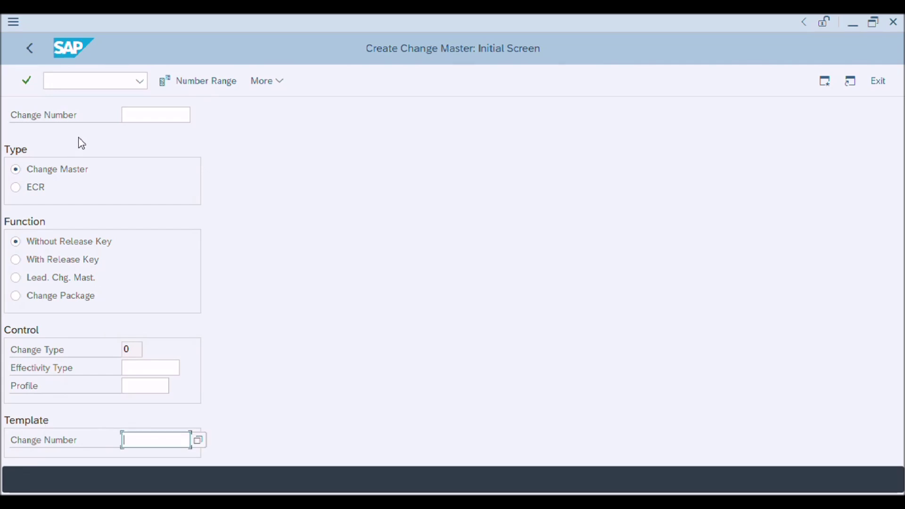
pyautogui.click(133, 114)
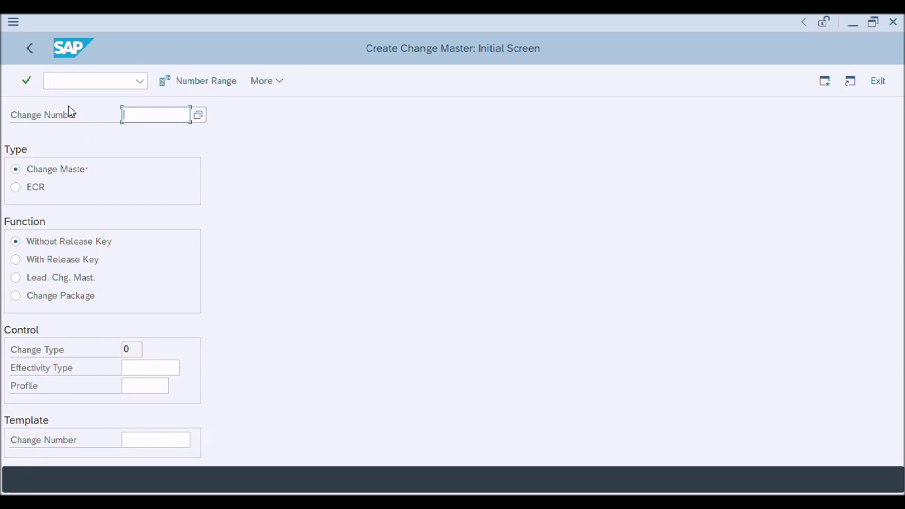
pyautogui.click(60, 116)
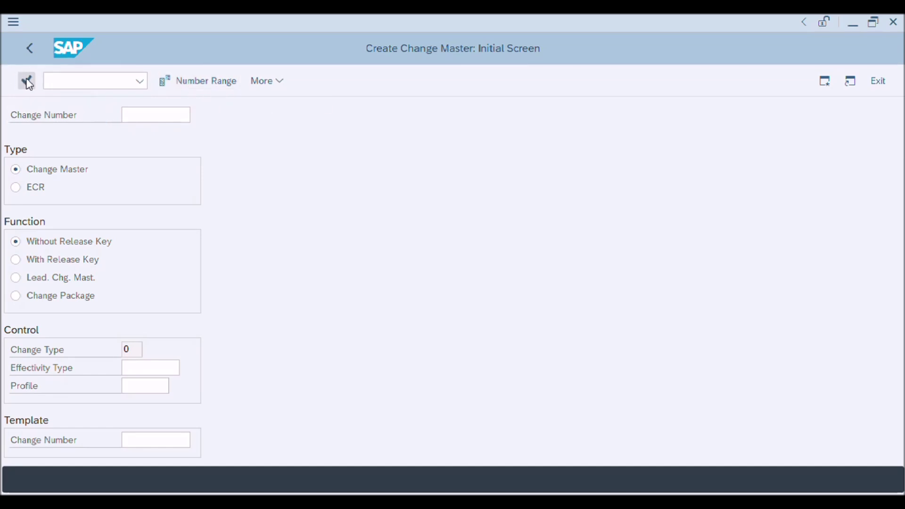
pyautogui.click(26, 81)
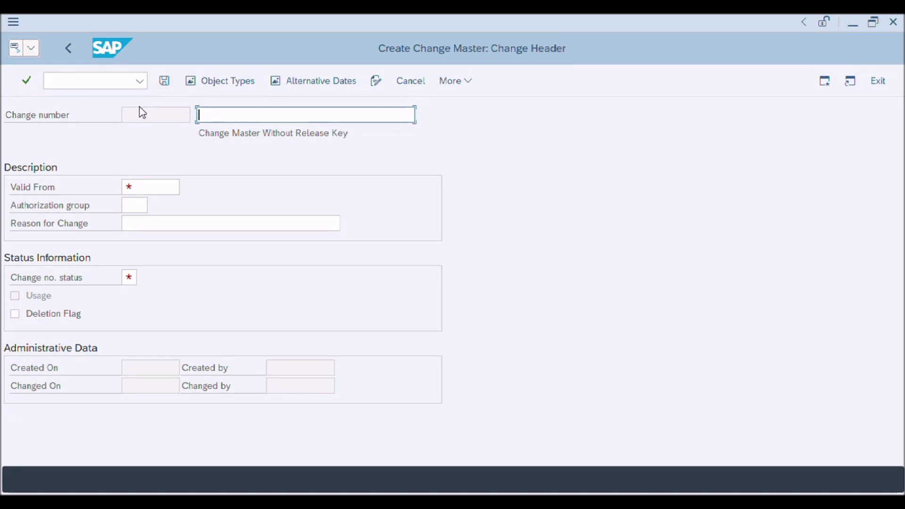
# - Enter description BOM quantities updated and valid-from date 06.05.2023
pyautogui.click(63, 116)
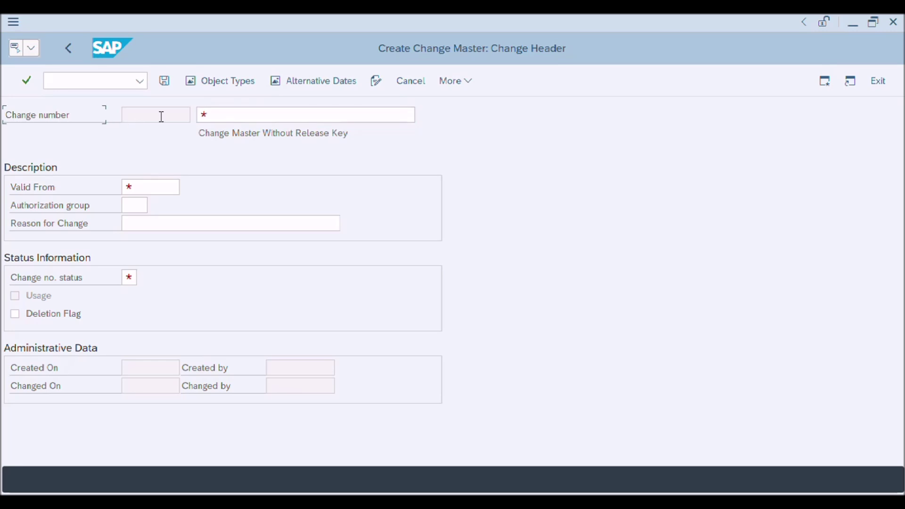
pyautogui.click(224, 115)
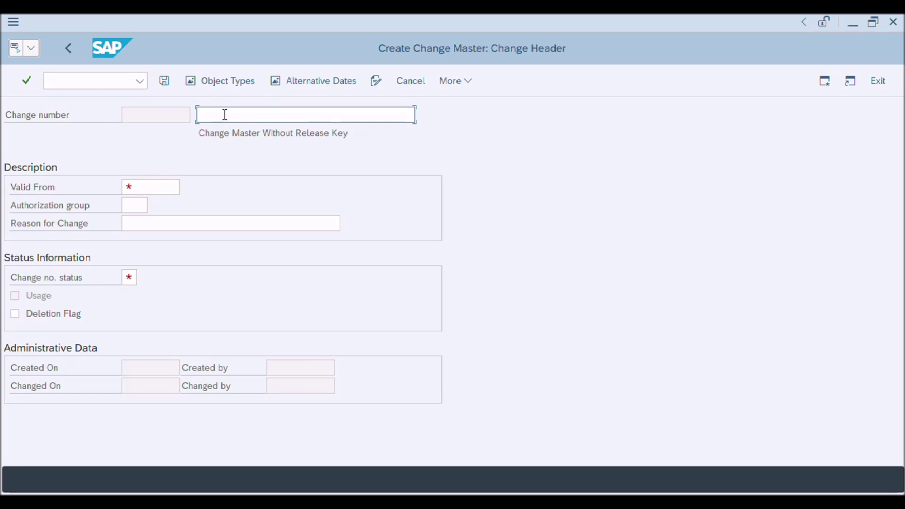
pyautogui.write('B')
pyautogui.write('OM qua')
pyautogui.write('ntitie')
pyautogui.write('s updat')
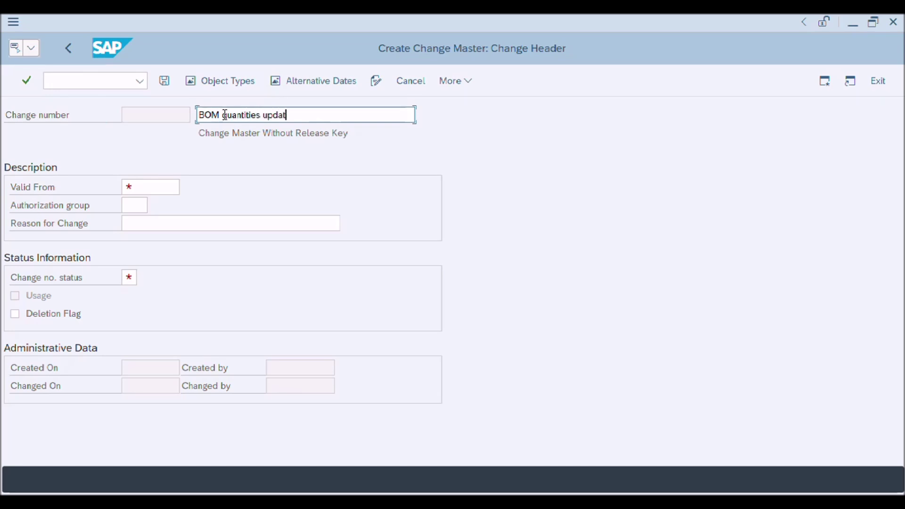
pyautogui.write('ed')
pyautogui.hotkey('ctrl', 'shift', 'Left')
pyautogui.hotkey('ctrl', 'shift', 'Left')
pyautogui.hotkey('ctrl', 'shift', 'Left')
pyautogui.press('Home')
pyautogui.click(164, 189)
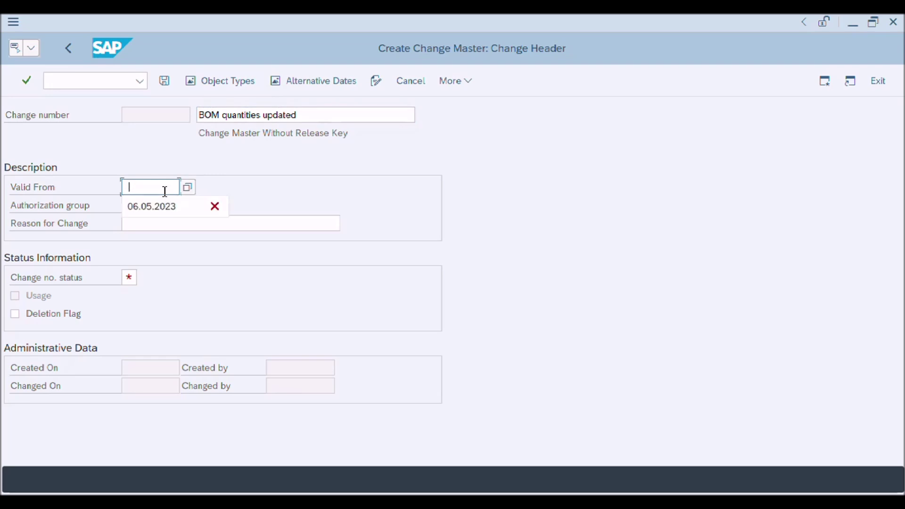
pyautogui.click(161, 208)
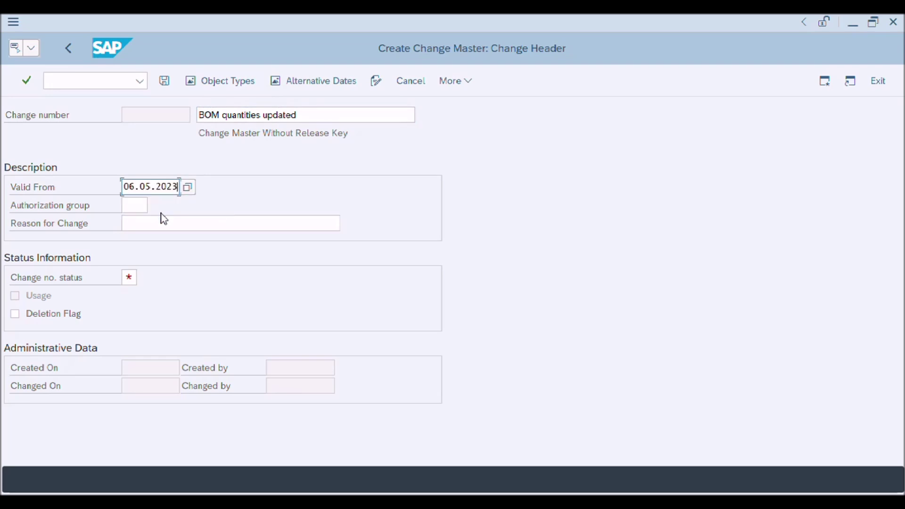
# - Enter reason BOM quantities updated and choose change status 01 Active from the F4 list
pyautogui.click(162, 221)
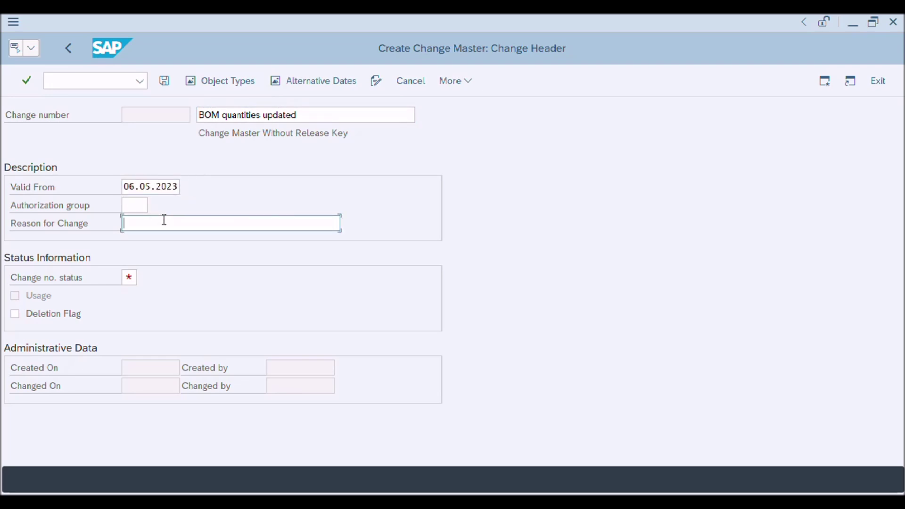
pyautogui.write('BOM quantities updated')
pyautogui.click(132, 276)
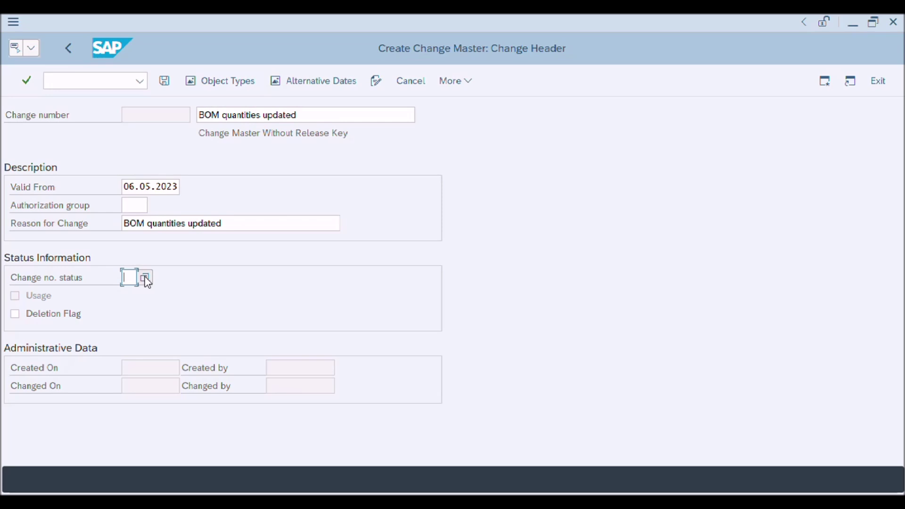
pyautogui.click(146, 279)
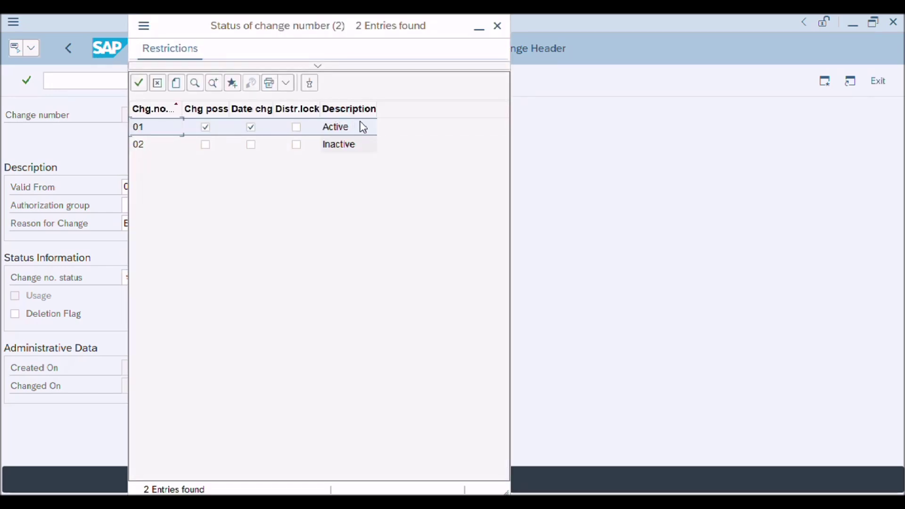
pyautogui.doubleClick(348, 128)
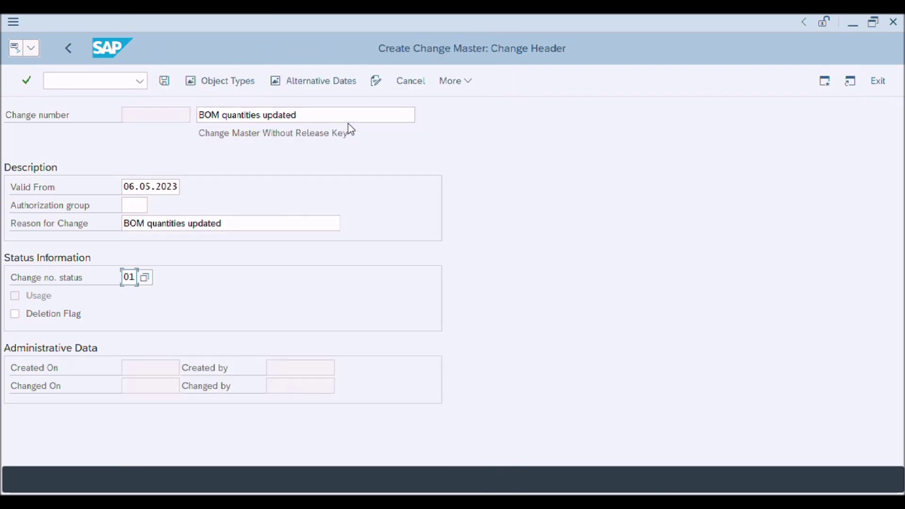
pyautogui.click(246, 220)
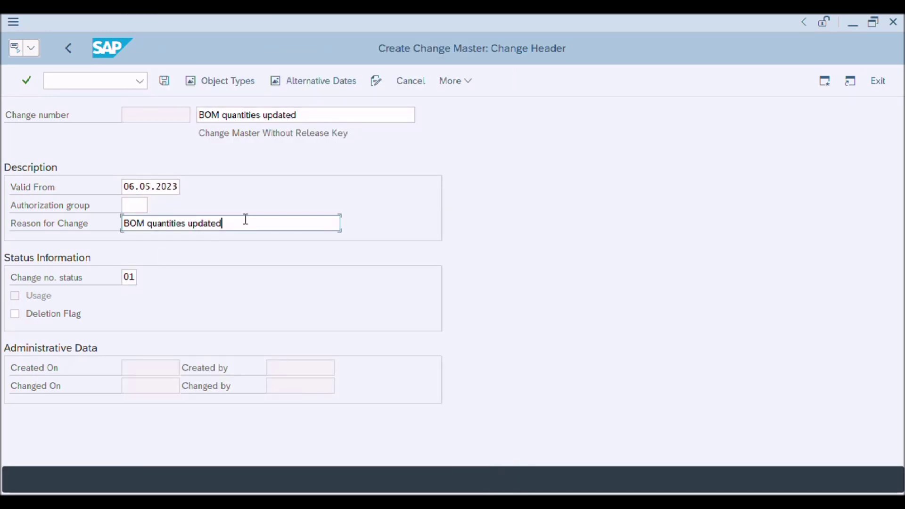
pyautogui.click(323, 117)
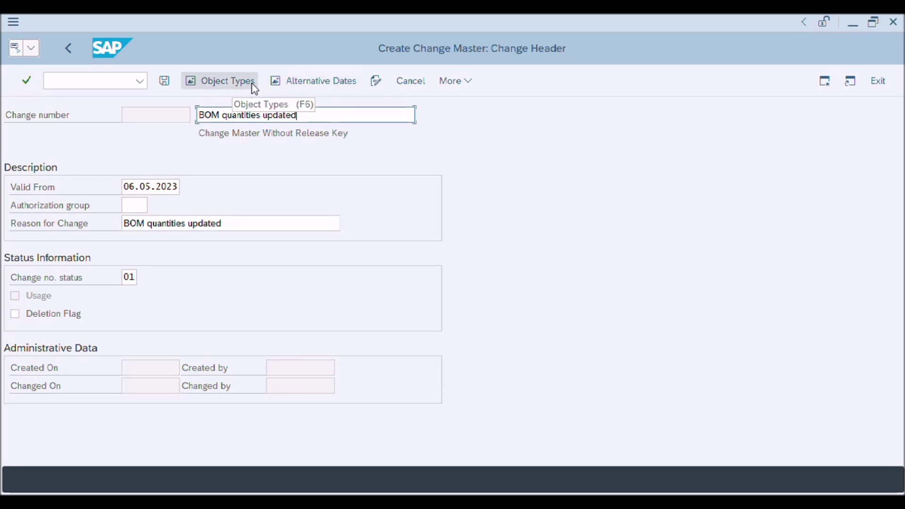
pyautogui.click(223, 82)
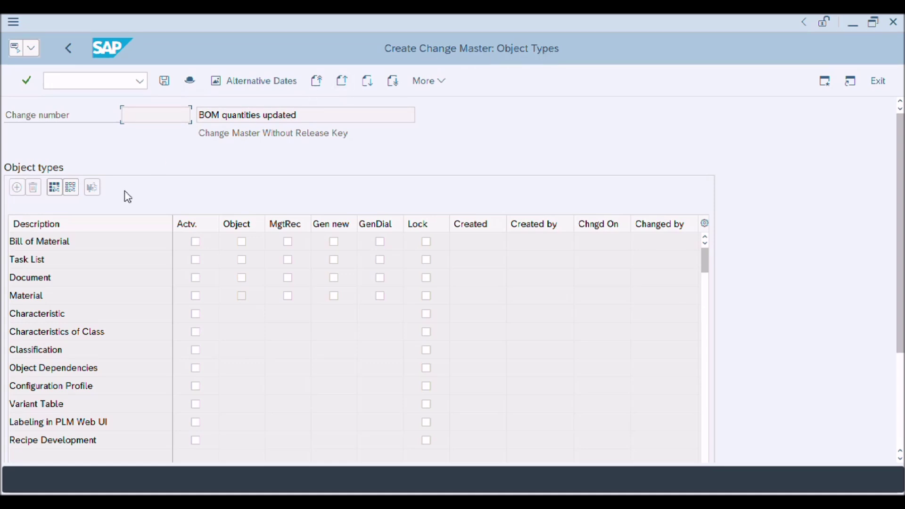
# - Tick Active and Object for Bill of Material and go to the Material BOM overview
pyautogui.click(94, 242)
pyautogui.click(196, 242)
pyautogui.click(241, 242)
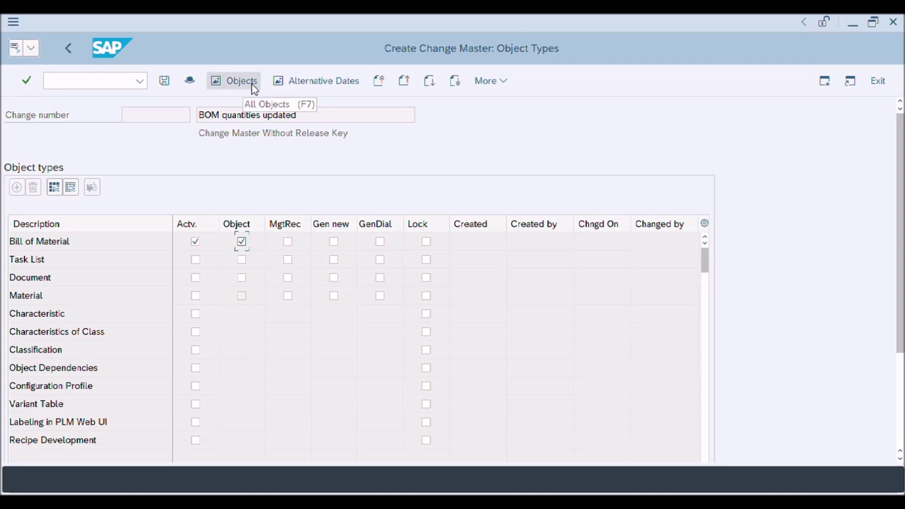
pyautogui.click(240, 81)
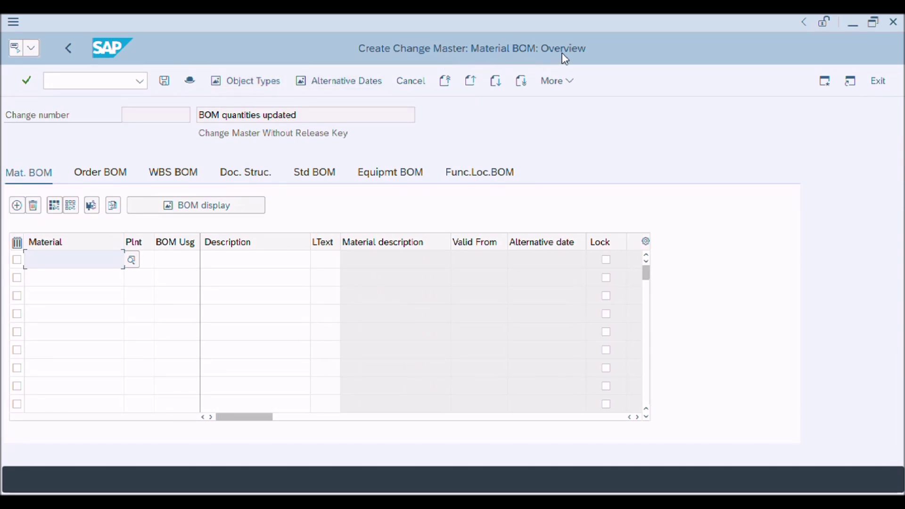
# - Enter material 367, plant 4672 and BOM usage 1 Production
pyautogui.click(76, 255)
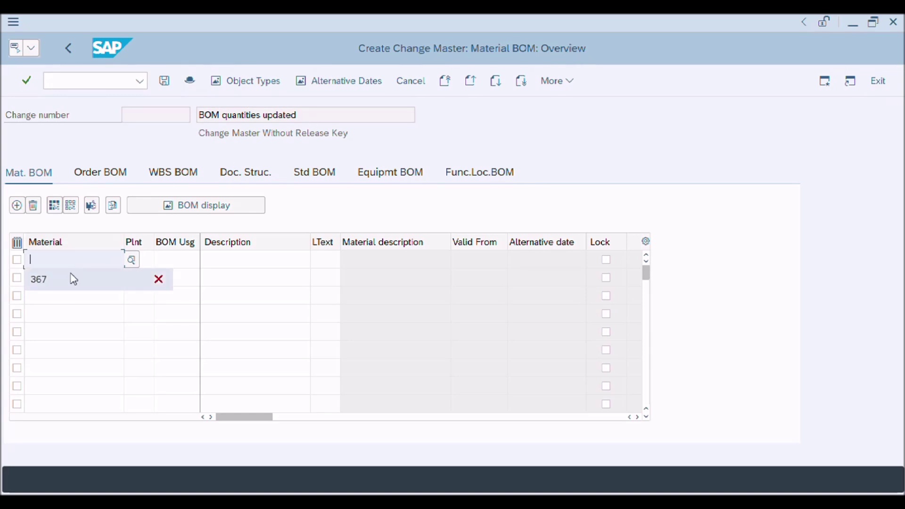
pyautogui.click(70, 277)
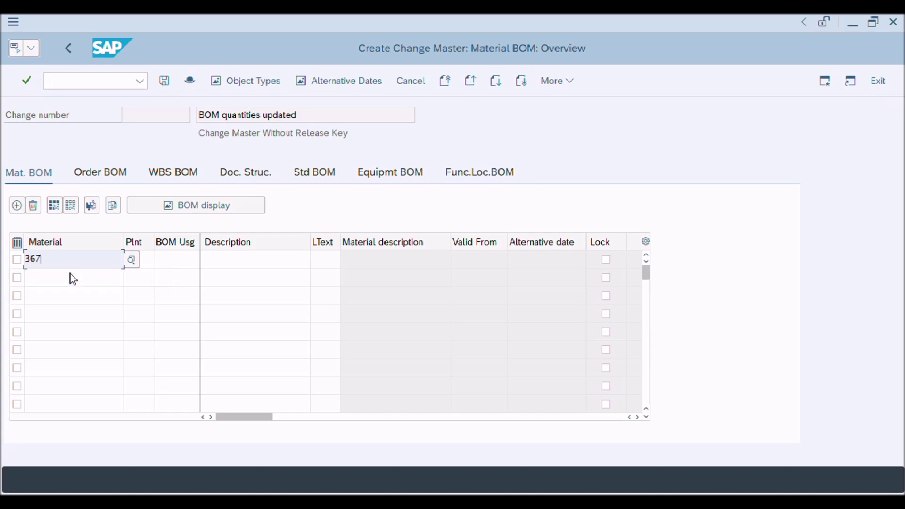
pyautogui.press('Tab')
pyautogui.write('4672')
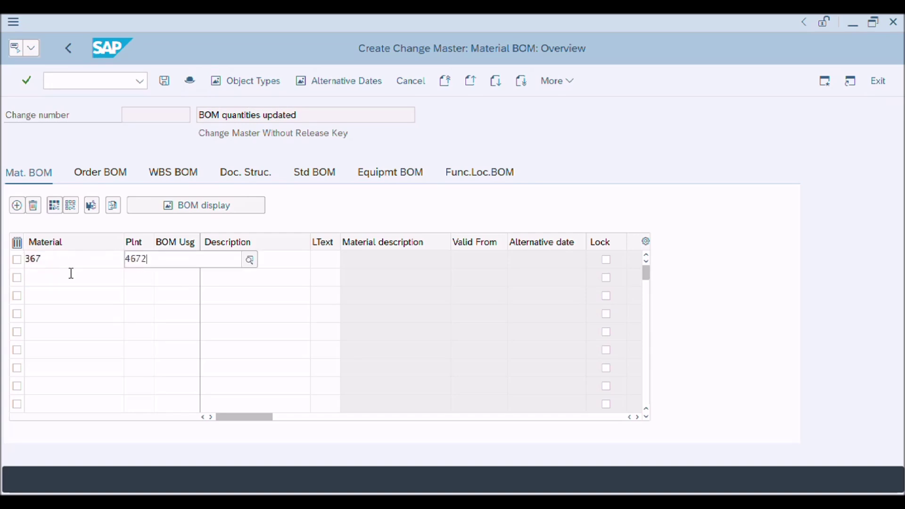
pyautogui.press('Tab')
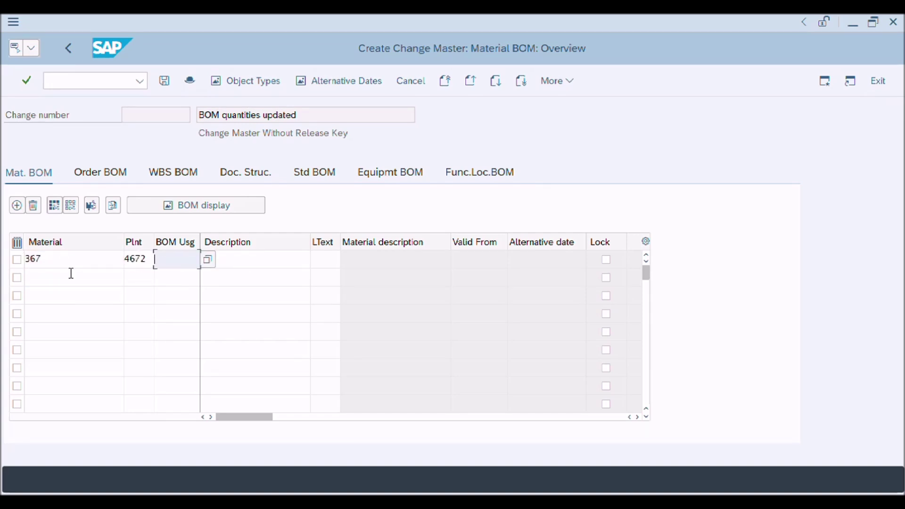
pyautogui.write('1')
pyautogui.press('Return')
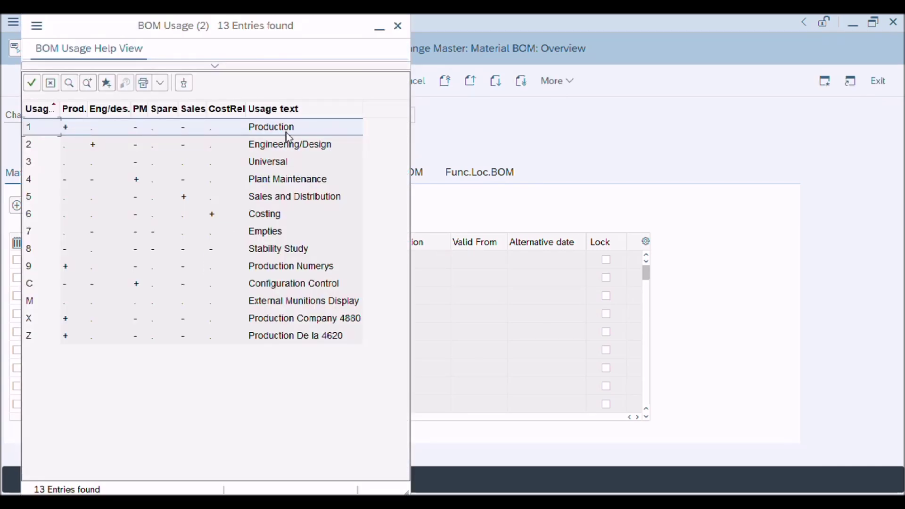
pyautogui.click(289, 130)
pyautogui.doubleClick(289, 131)
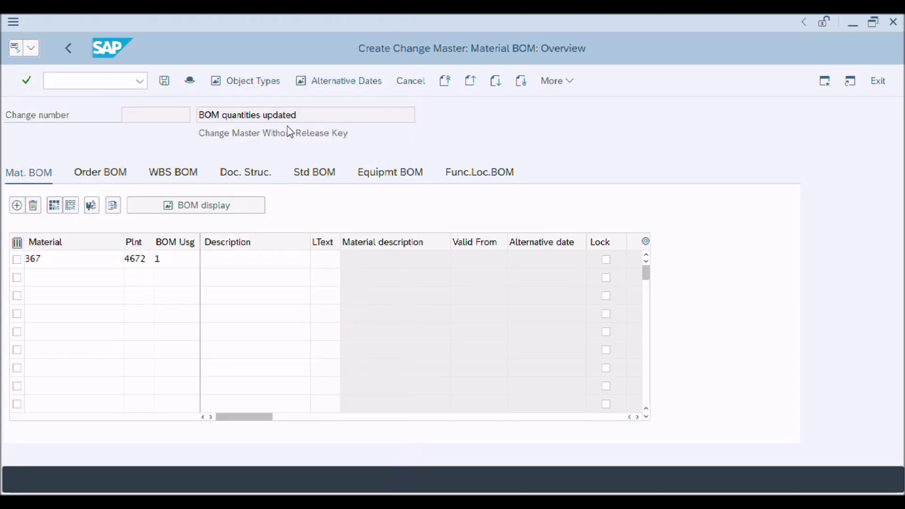
pyautogui.press('Tab')
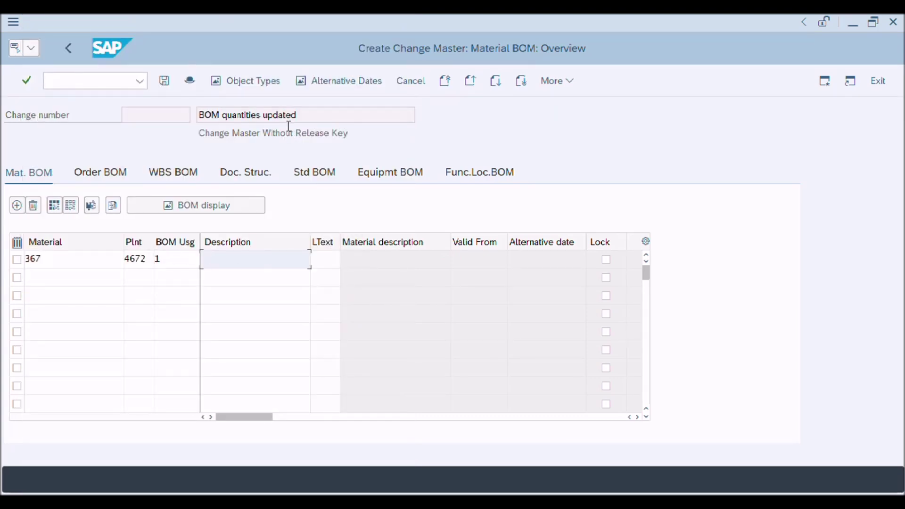
pyautogui.write('Doc')
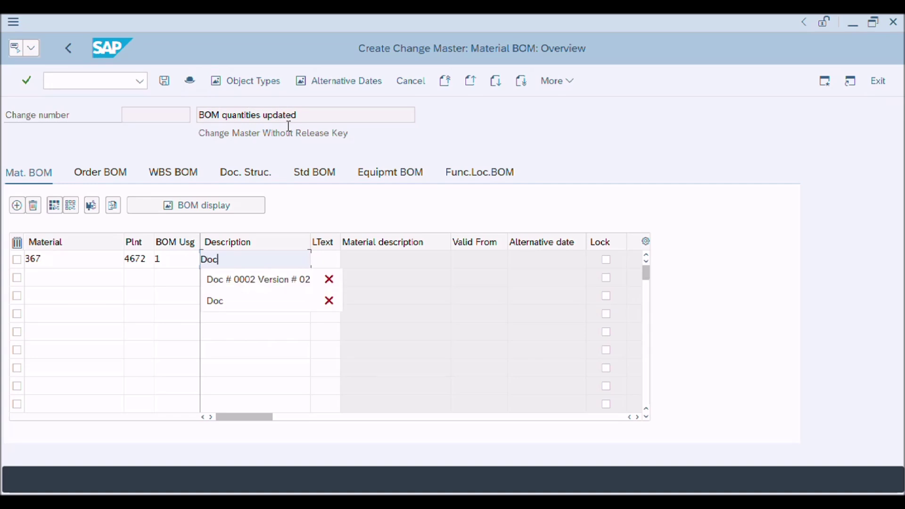
pyautogui.write(' # ')
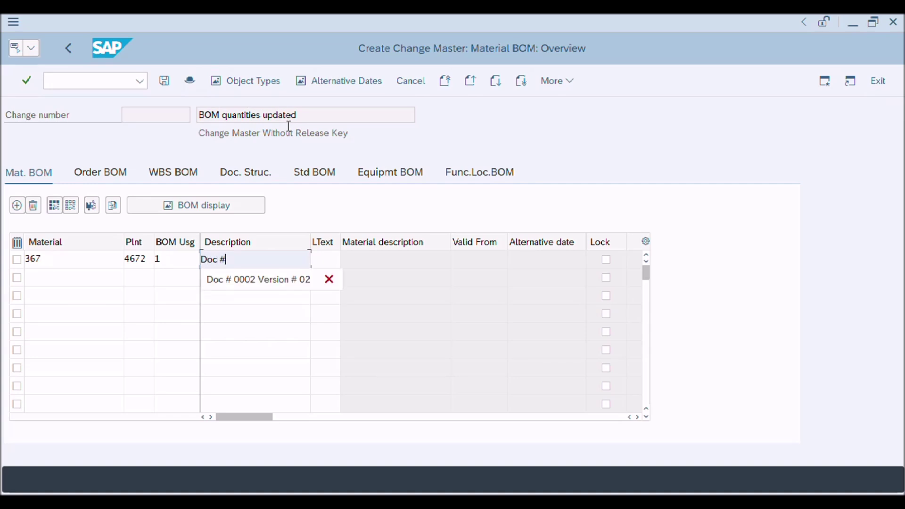
pyautogui.write('0')
pyautogui.write('0005 ')
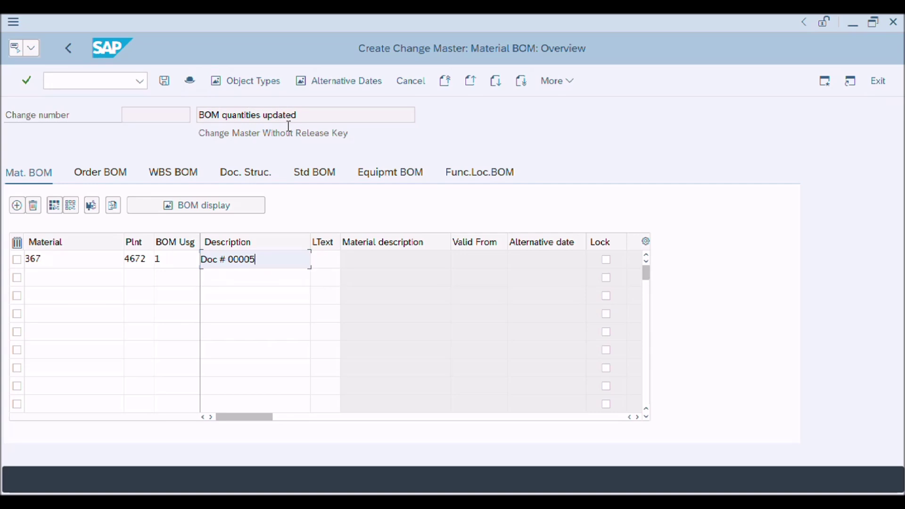
pyautogui.write('V ')
pyautogui.write('# ')
pyautogui.write('04')
pyautogui.press('Return')
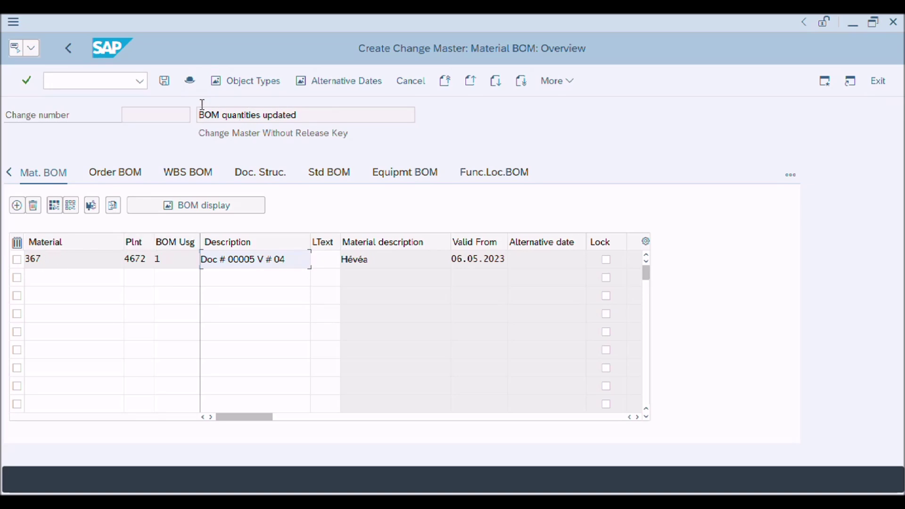
pyautogui.click(164, 82)
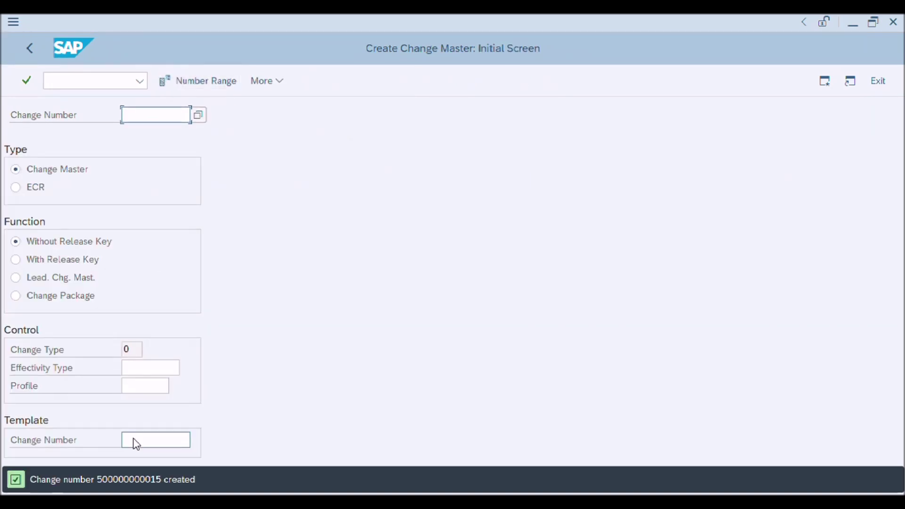
pyautogui.doubleClick(131, 479)
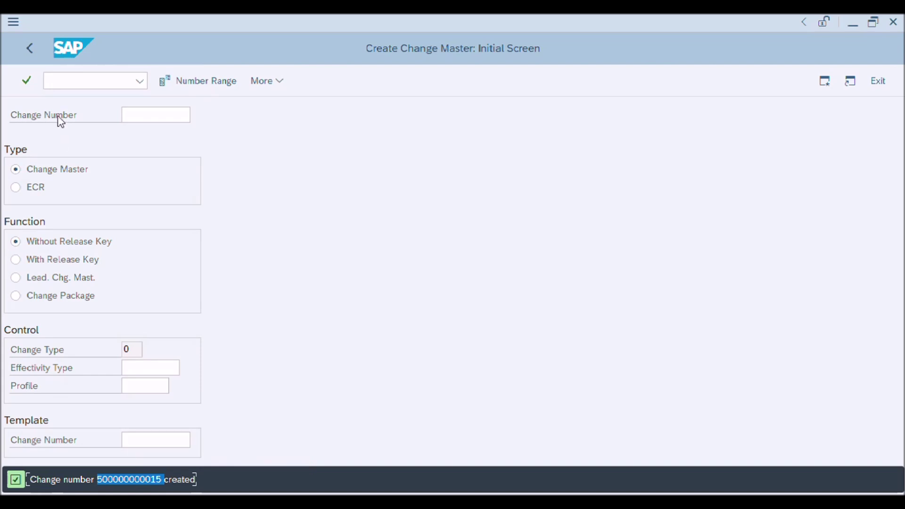
pyautogui.click(29, 49)
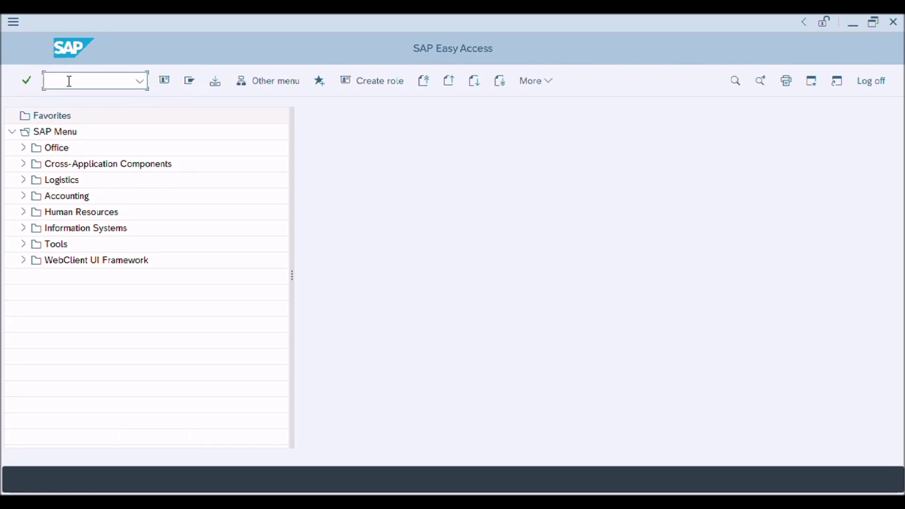
pyautogui.write('CS02')
# - Run CS02 and enter material 367, plant 4672, BOM usage 1
pyautogui.click(26, 81)
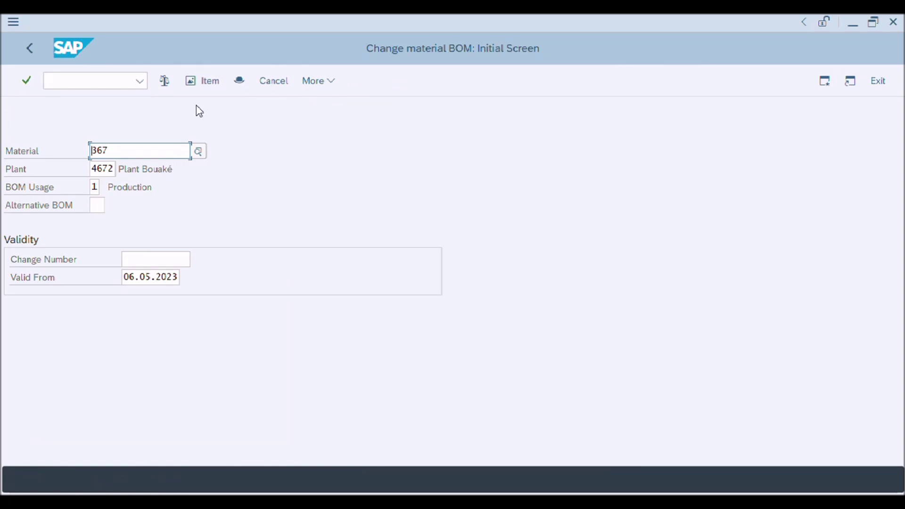
pyautogui.click(31, 152)
pyautogui.click(28, 172)
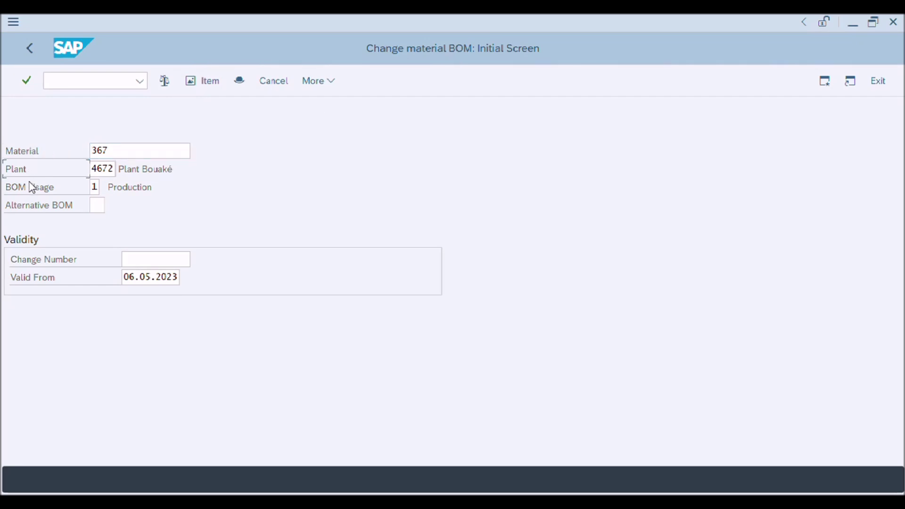
pyautogui.click(31, 189)
pyautogui.click(131, 263)
pyautogui.click(140, 260)
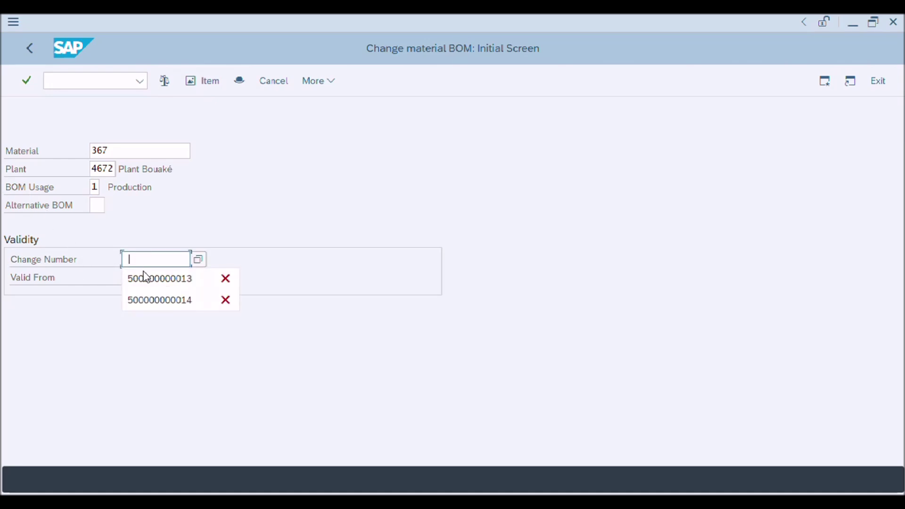
pyautogui.click(150, 300)
pyautogui.press('BackSpace')
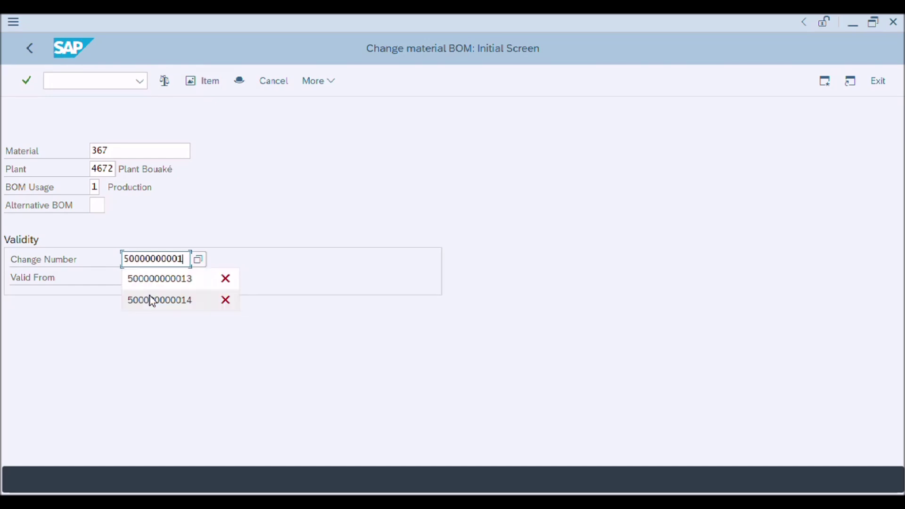
pyautogui.write('5')
pyautogui.press('Tab')
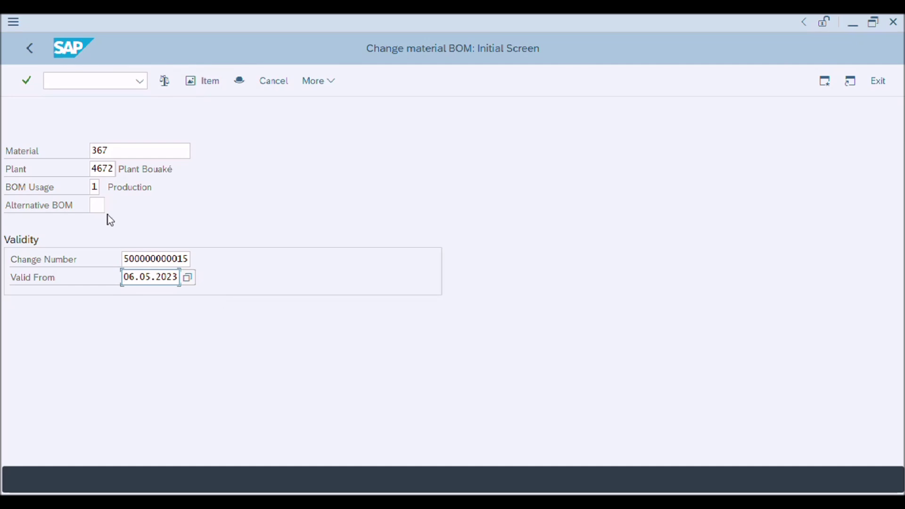
pyautogui.click(26, 81)
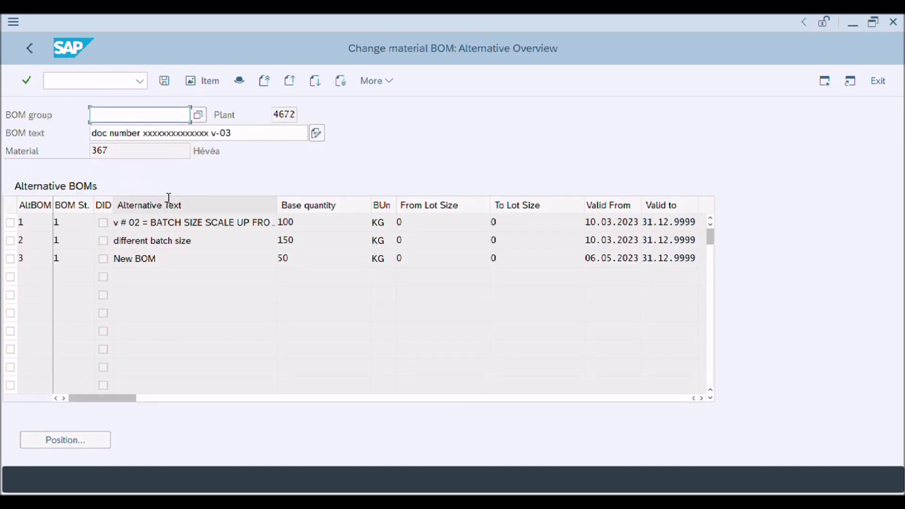
# - Open alternative 1's five components, review their quantities, then switch to the BOM header overview
pyautogui.doubleClick(174, 222)
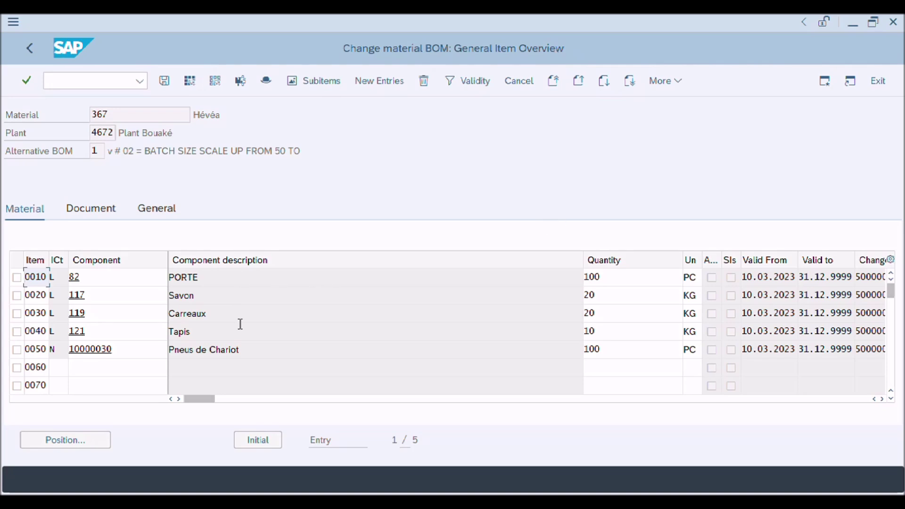
pyautogui.click(118, 280)
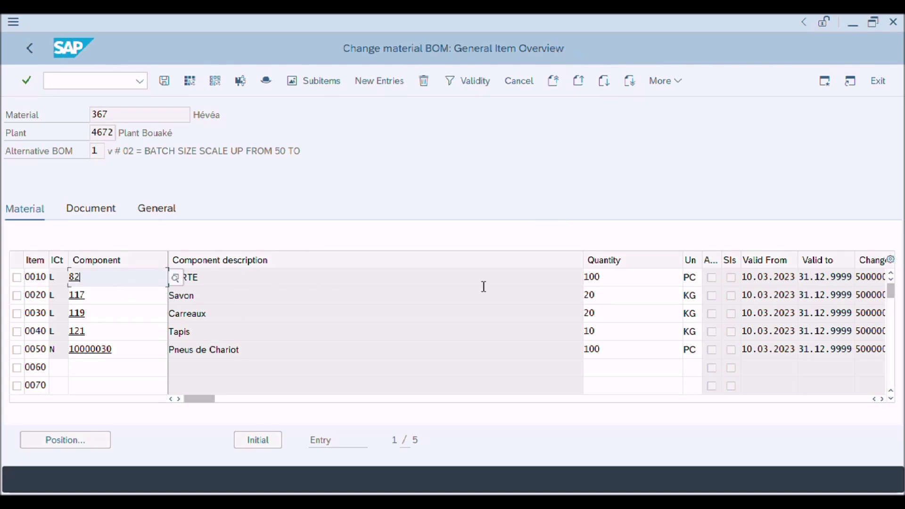
pyautogui.click(616, 279)
pyautogui.click(616, 297)
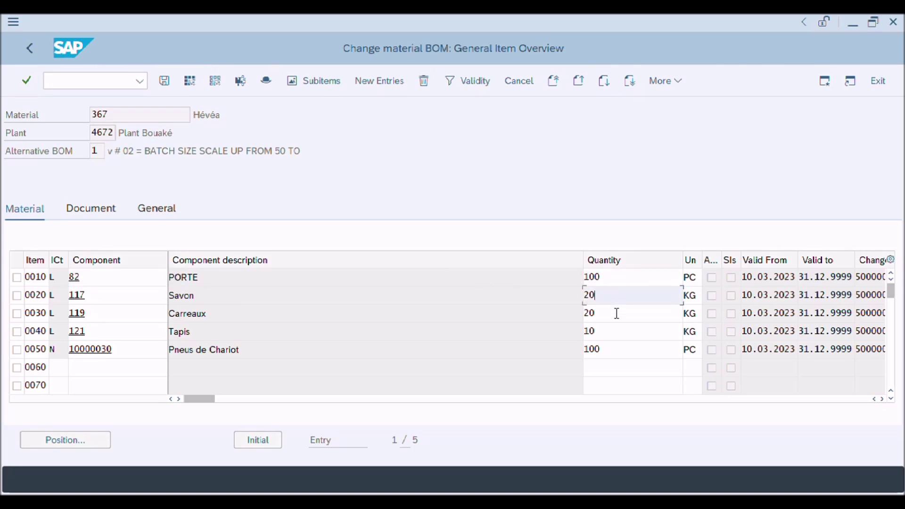
pyautogui.click(616, 313)
pyautogui.click(615, 330)
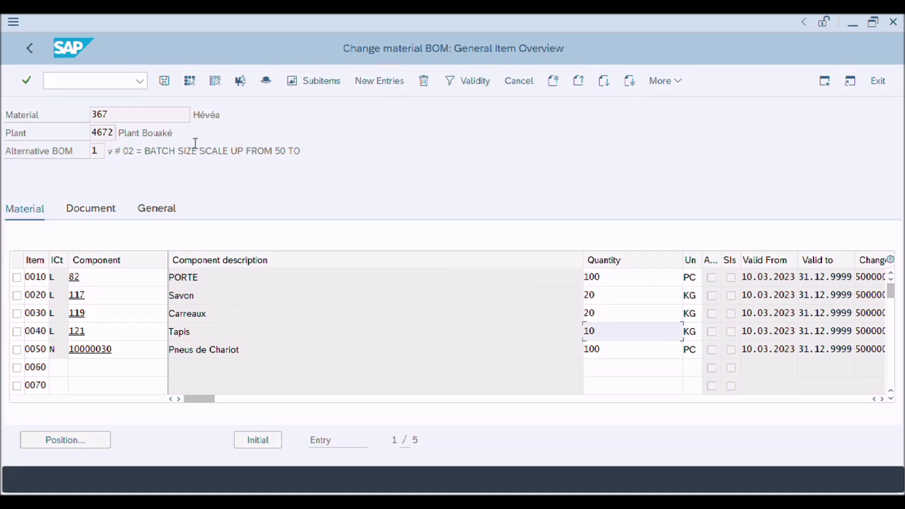
pyautogui.click(266, 82)
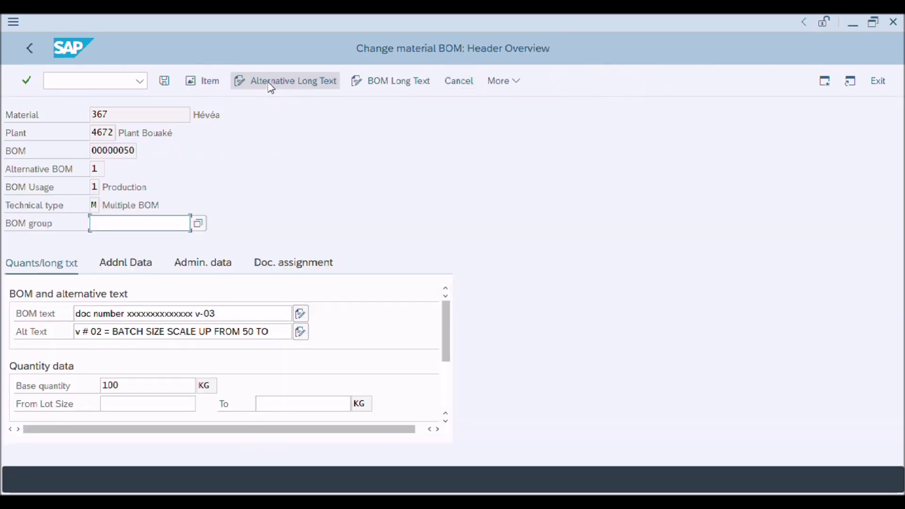
# - Change the BOM text ending to v-04xxx
pyautogui.click(236, 312)
pyautogui.press('BackSpace')
pyautogui.write('4')
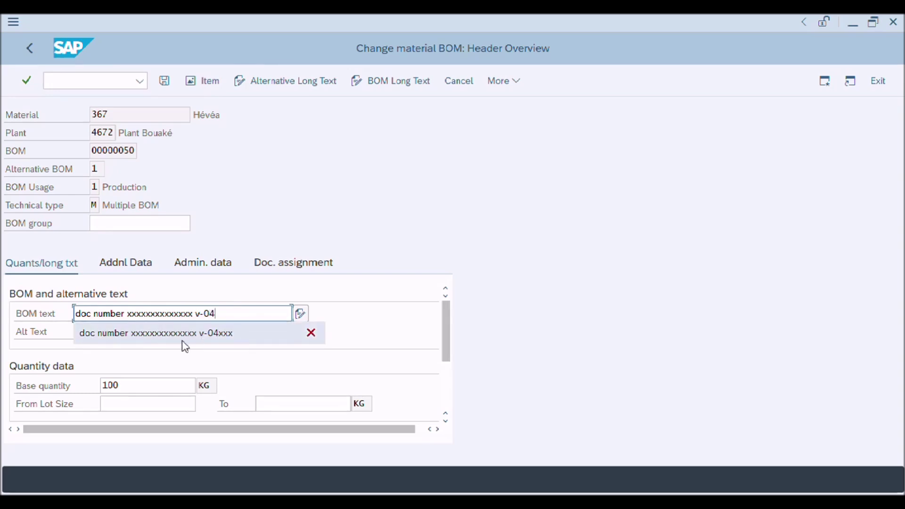
pyautogui.click(167, 337)
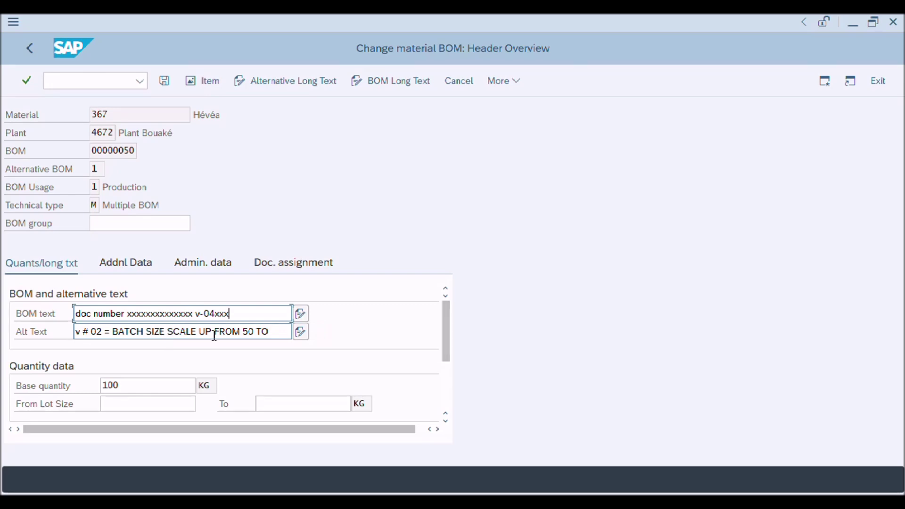
pyautogui.click(103, 331)
pyautogui.press('BackSpace')
pyautogui.write('4')
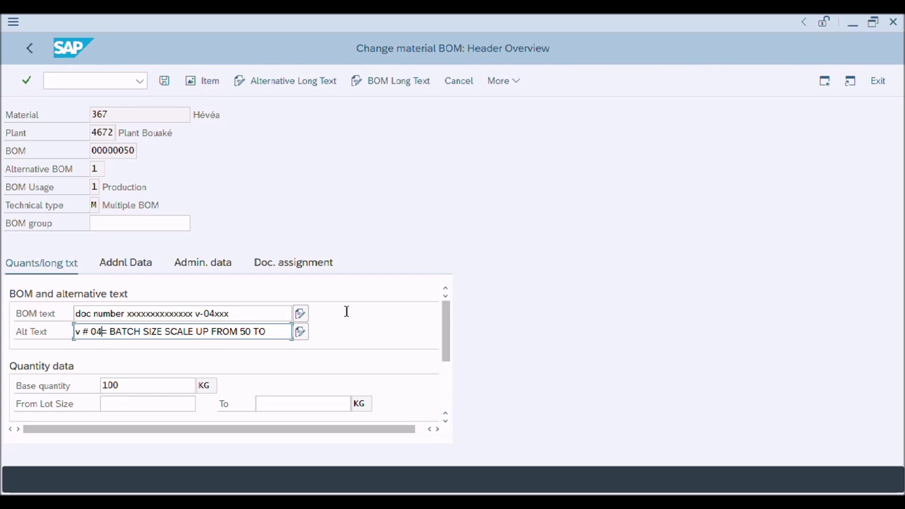
pyautogui.press('Return')
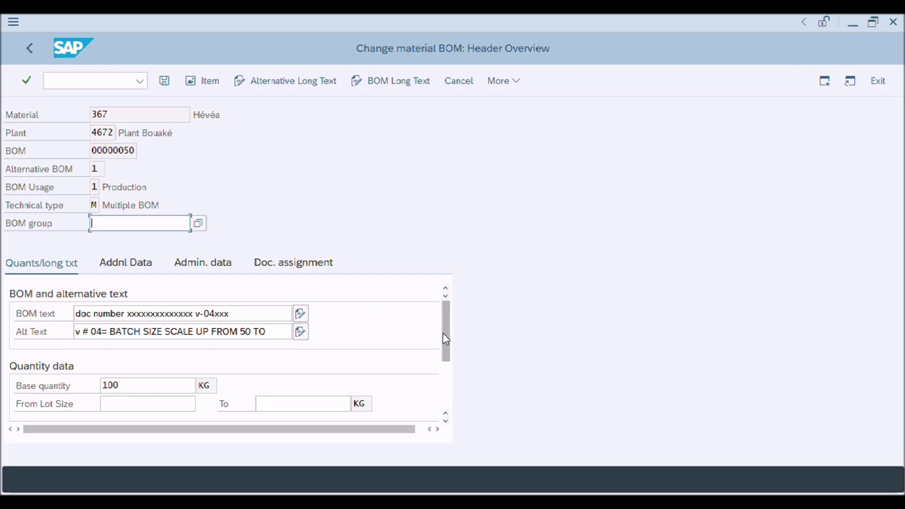
pyautogui.moveTo(442, 333); pyautogui.dragTo(442, 373)
pyautogui.click(179, 367)
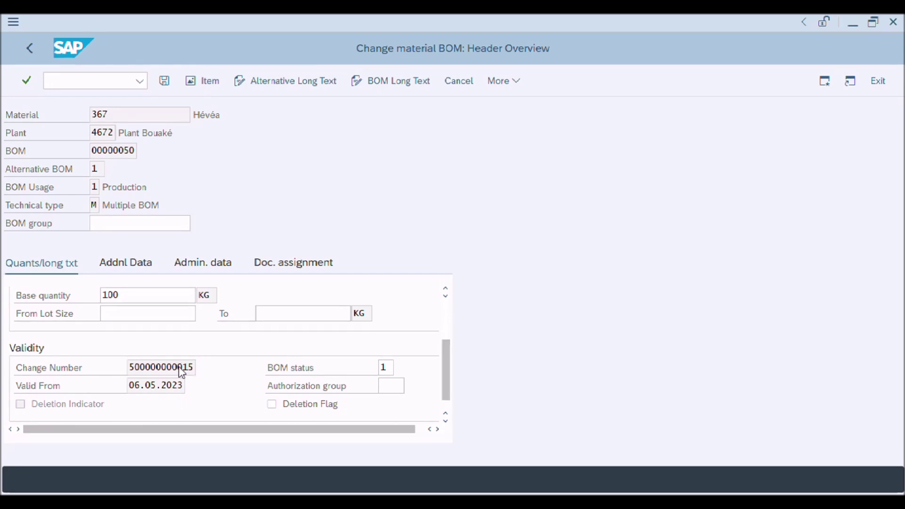
pyautogui.doubleClick(180, 368)
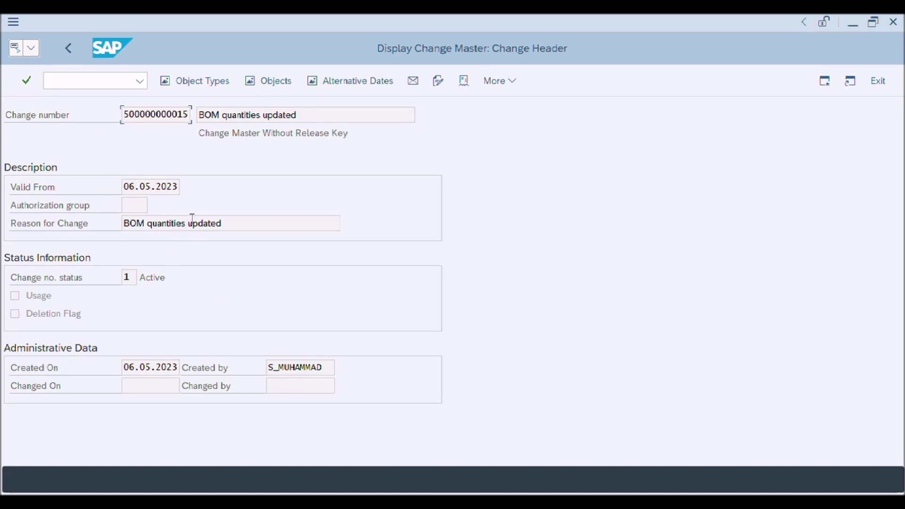
pyautogui.click(68, 49)
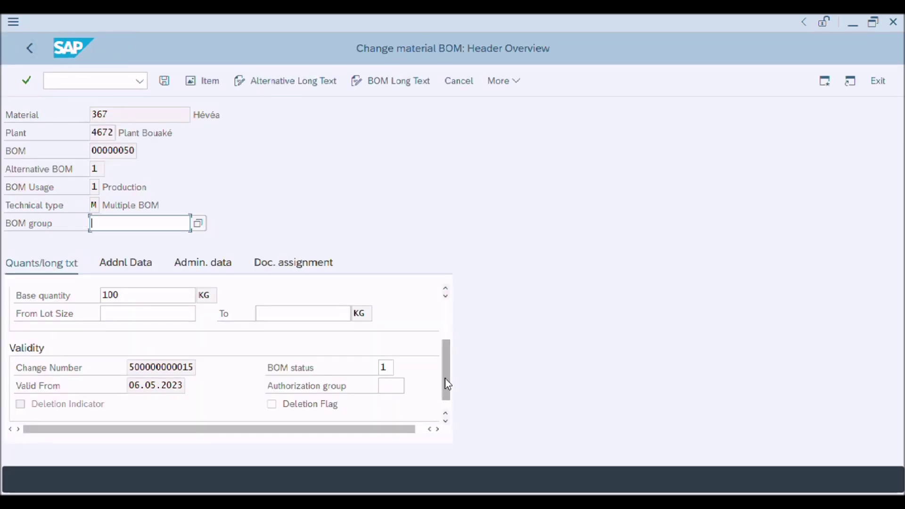
pyautogui.moveTo(445, 381); pyautogui.dragTo(440, 337)
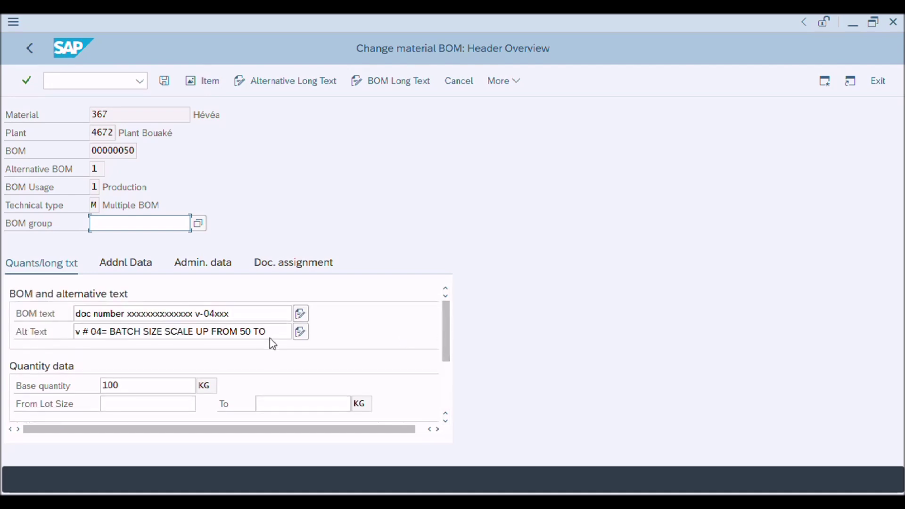
# - Replace the alternative text description with BOM quantities updated and return to the General Item Overview
pyautogui.moveTo(267, 332); pyautogui.dragTo(151, 335)
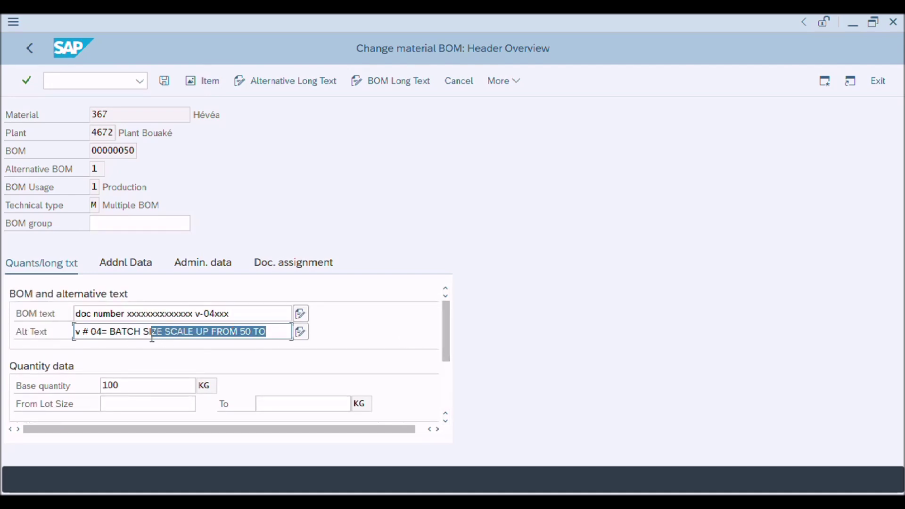
pyautogui.hotkey('ctrl', 'shift', 'Left')
pyautogui.hotkey('ctrl', 'shift', 'Left')
pyautogui.hotkey('ctrl', 'shift', 'Left')
pyautogui.hotkey('ctrl', 'shift', 'Right')
pyautogui.press('BackSpace')
pyautogui.write('quan')
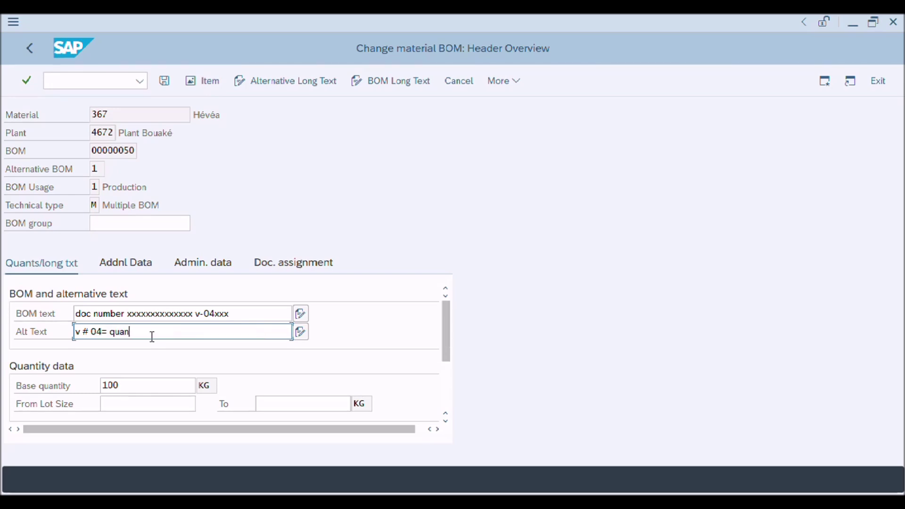
pyautogui.press('BackSpace')
pyautogui.press('BackSpace')
pyautogui.press('BackSpace')
pyautogui.press('BackSpace')
pyautogui.write('B')
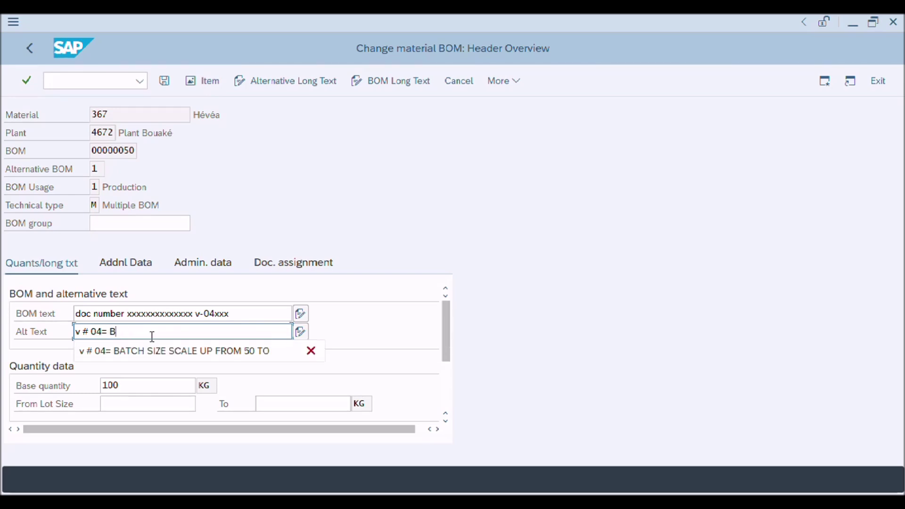
pyautogui.write('OM quant')
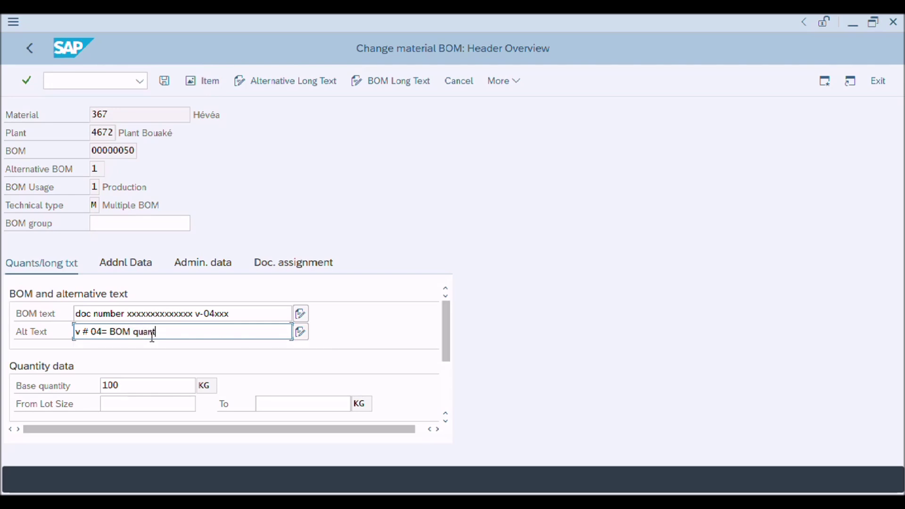
pyautogui.write('ities upda')
pyautogui.write('ted')
pyautogui.press('Return')
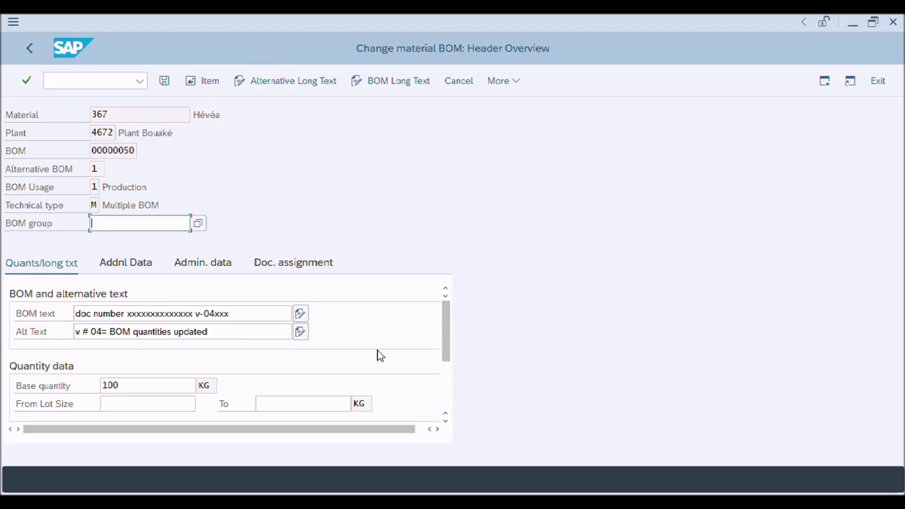
pyautogui.moveTo(446, 334); pyautogui.dragTo(446, 367)
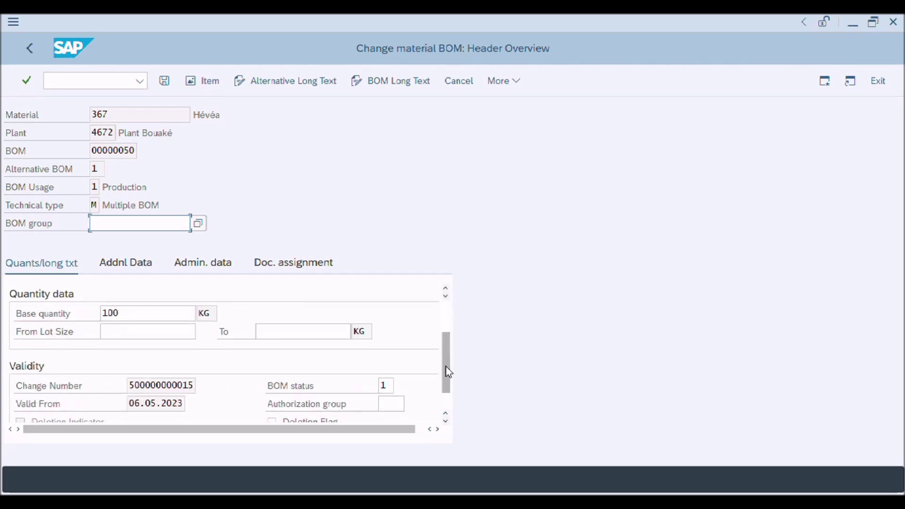
pyautogui.click(188, 385)
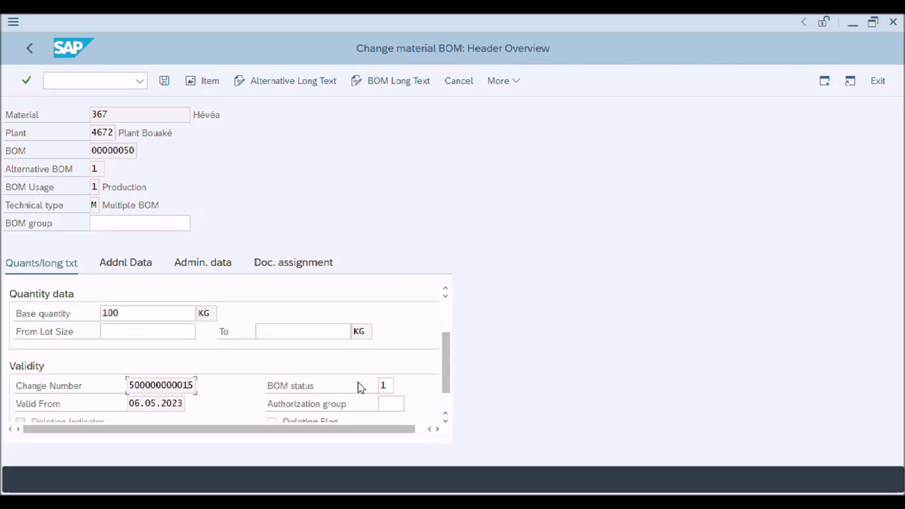
pyautogui.moveTo(443, 372); pyautogui.dragTo(443, 331)
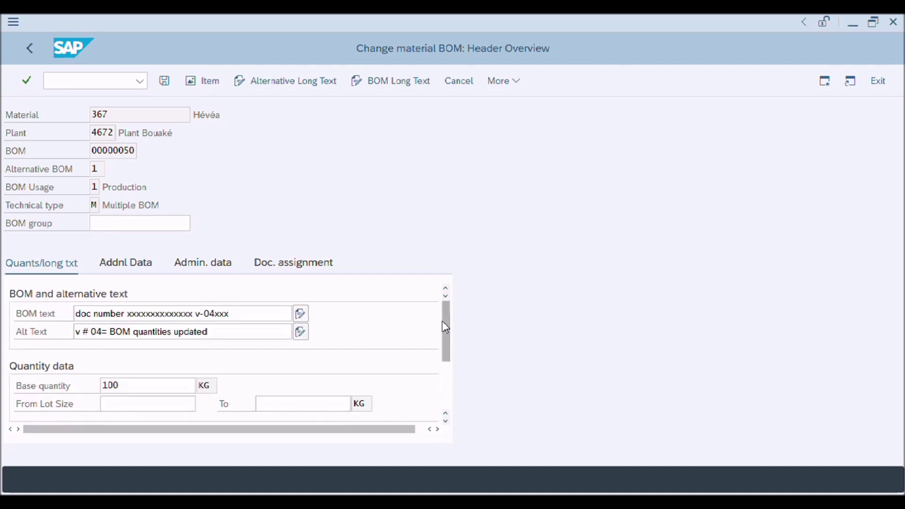
pyautogui.click(220, 89)
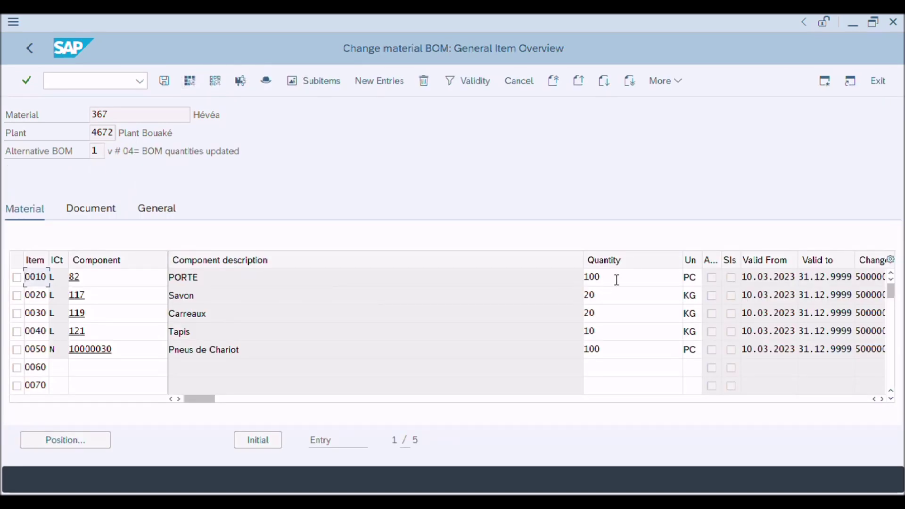
# - Raise the Pneus de Charlot component quantity from 100 to 110
pyautogui.click(615, 280)
pyautogui.click(609, 294)
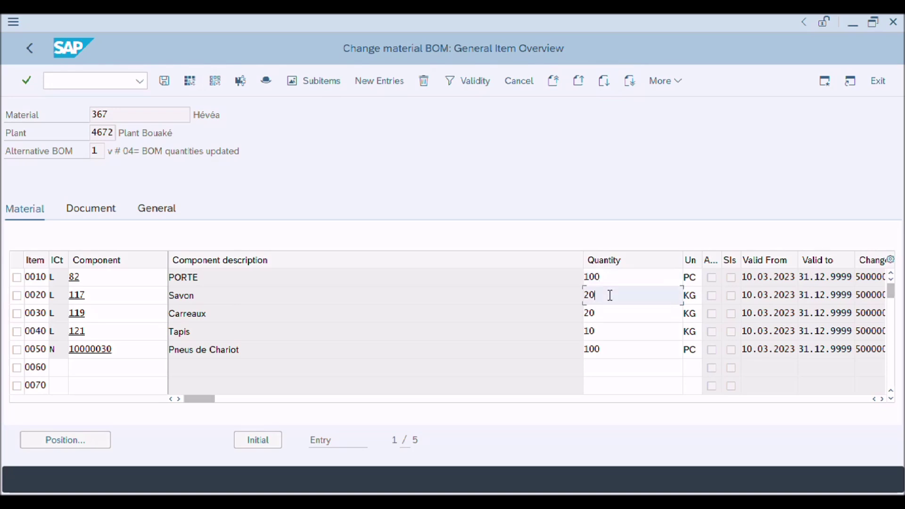
pyautogui.click(613, 351)
pyautogui.moveTo(613, 350); pyautogui.dragTo(577, 351)
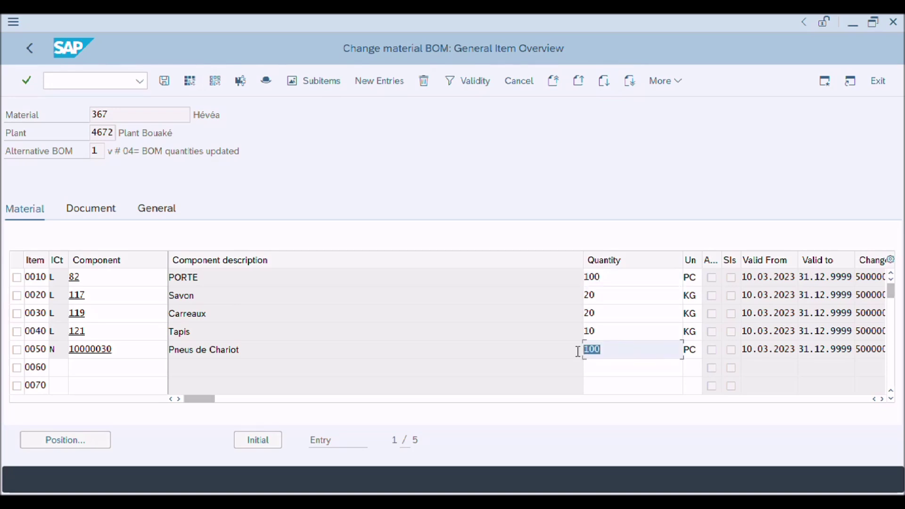
pyautogui.write('110')
pyautogui.click(613, 334)
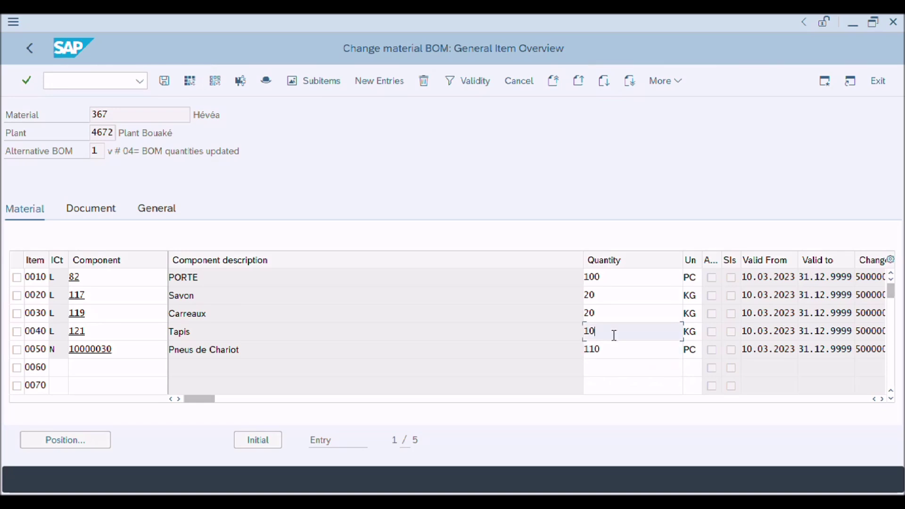
# - Raise the Carreaux quantity from 20 to 25 and save the changed BOM
pyautogui.click(609, 313)
pyautogui.moveTo(609, 313); pyautogui.dragTo(517, 312)
pyautogui.write('25')
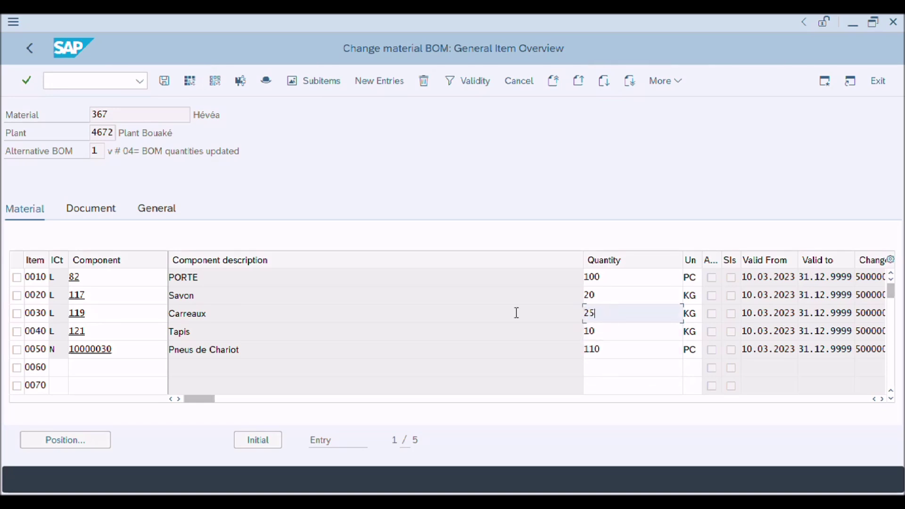
pyautogui.click(602, 302)
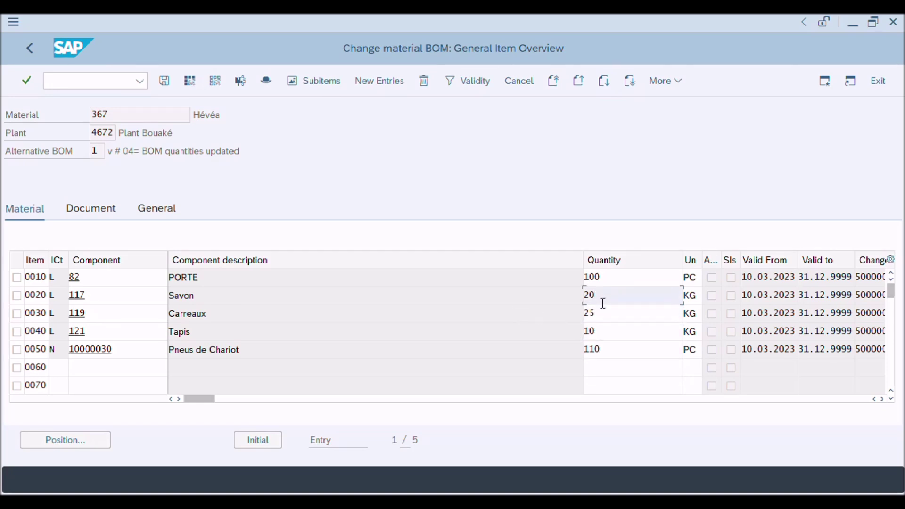
pyautogui.click(602, 334)
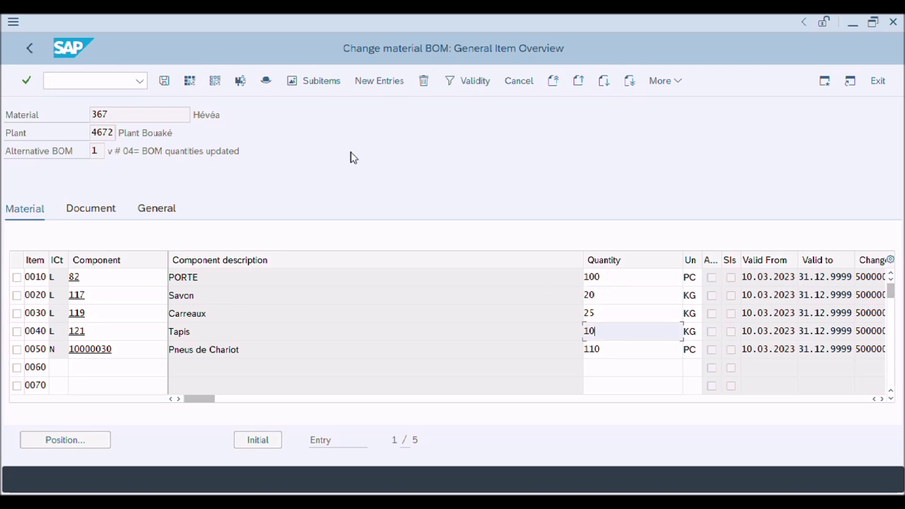
pyautogui.click(169, 83)
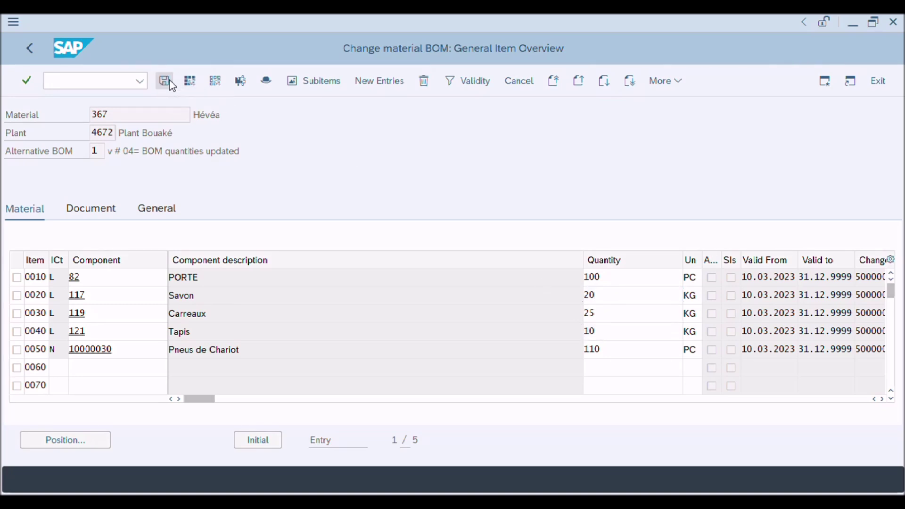